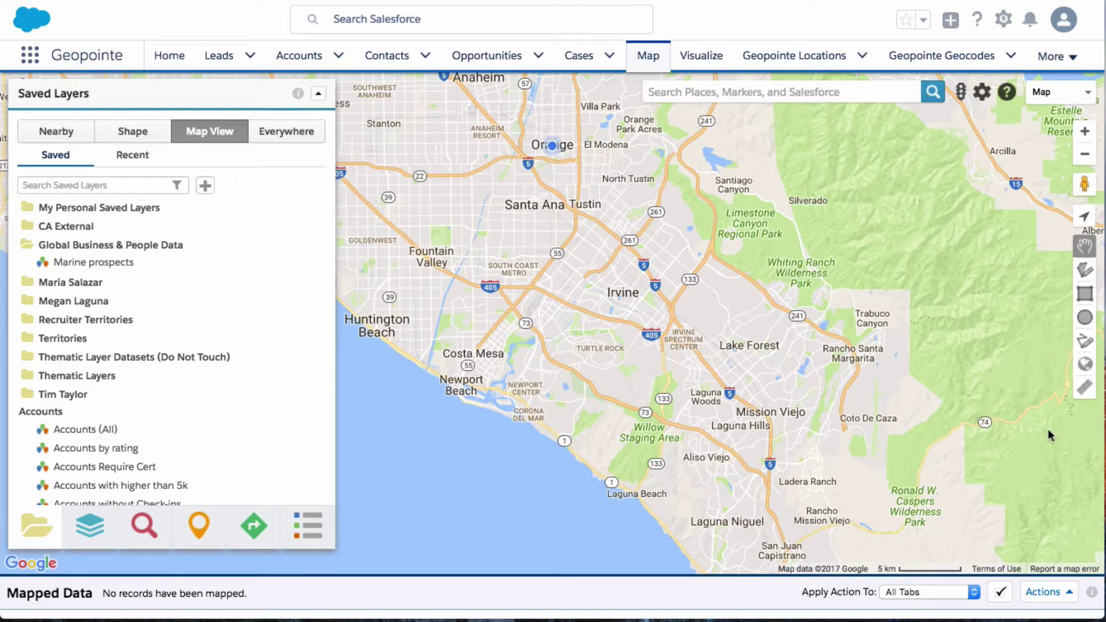
Search 'Los', go to Los Angeles, CA, then zoom out twice and pan north
click(732, 92)
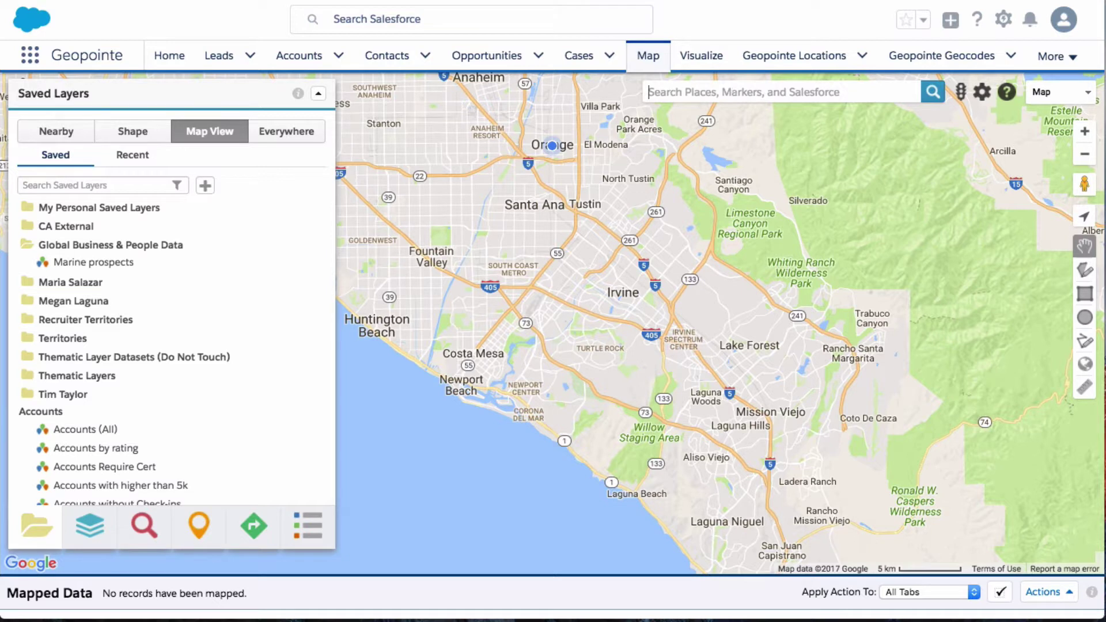
text(Los)
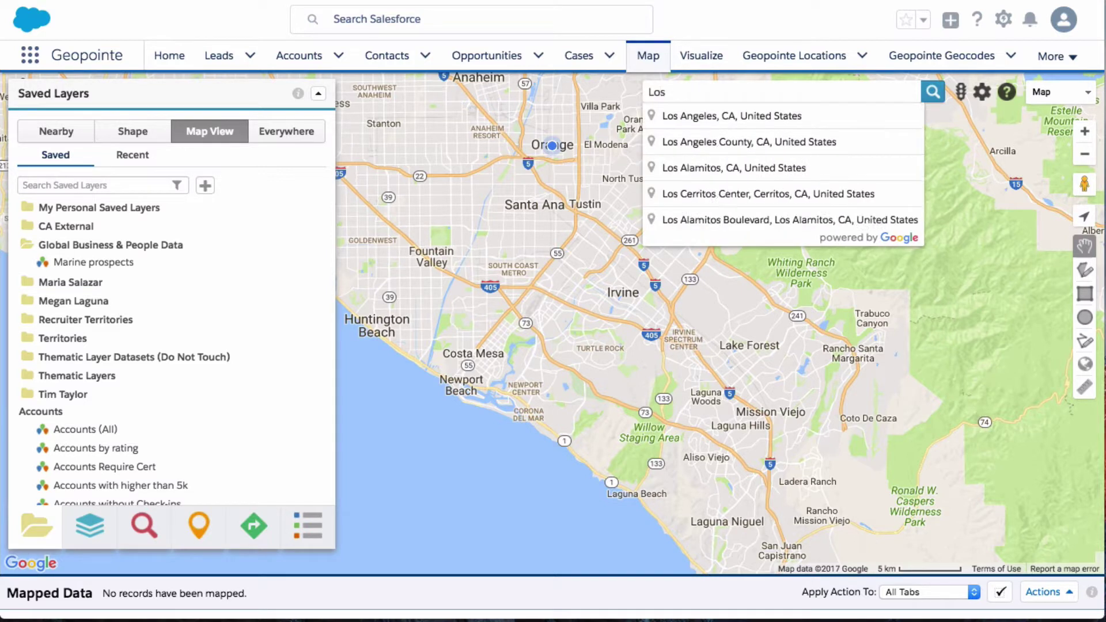
key(Down)
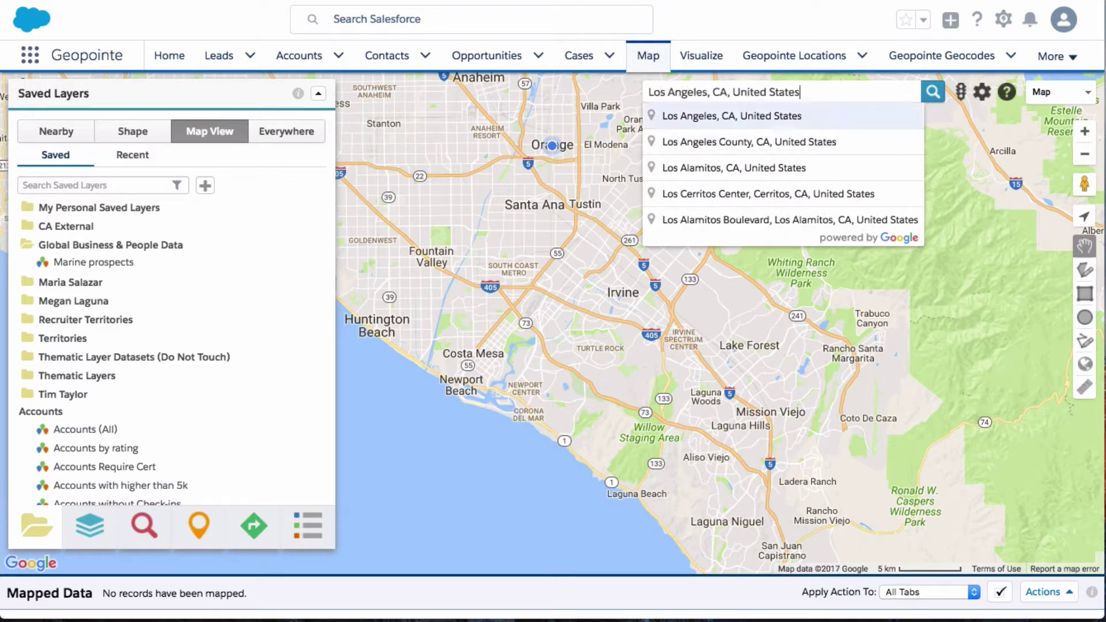
key(Return)
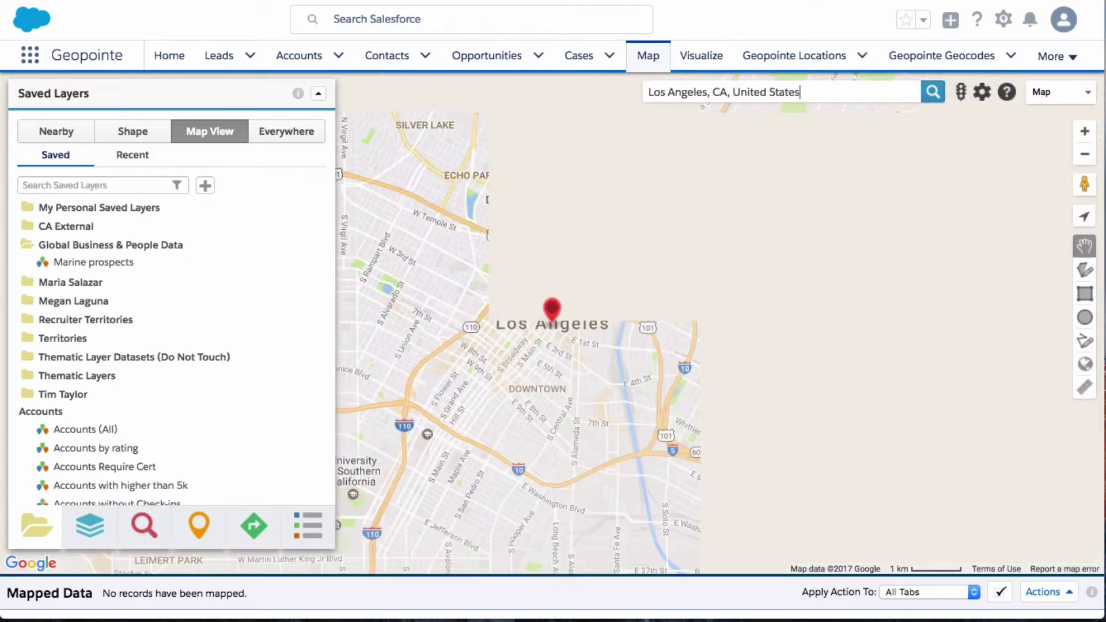
click(1084, 156)
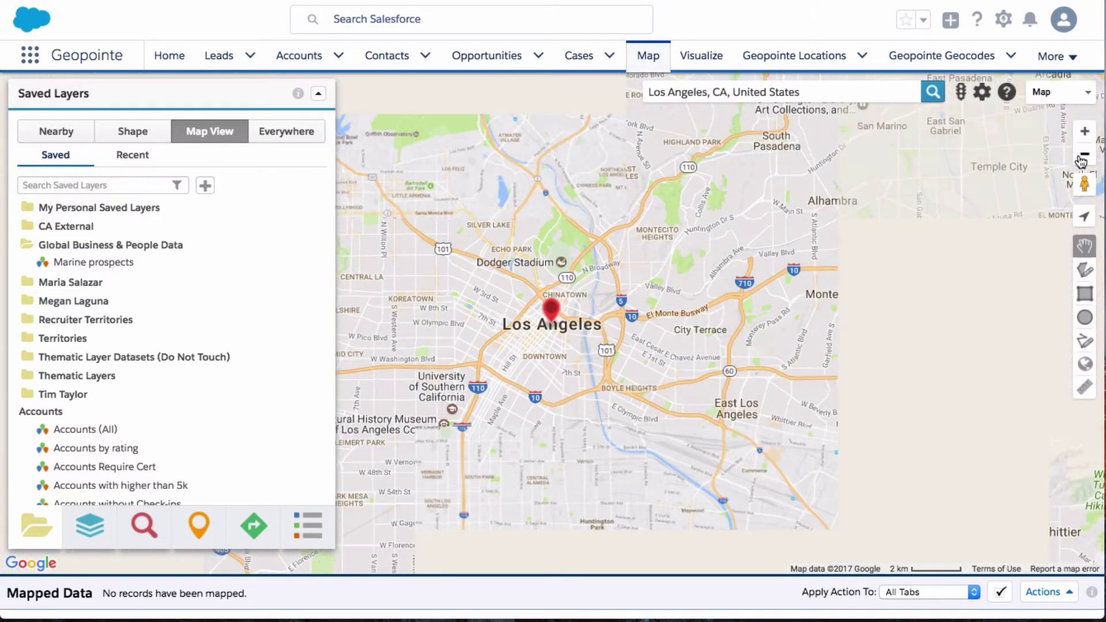
click(1084, 155)
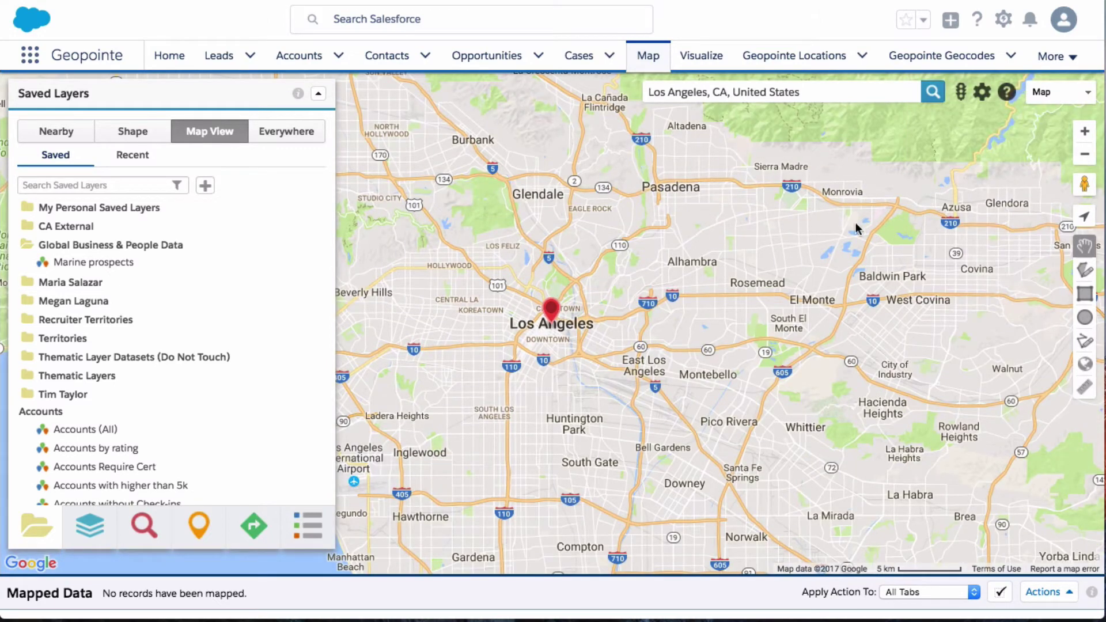
drag(695, 232, 864, 306)
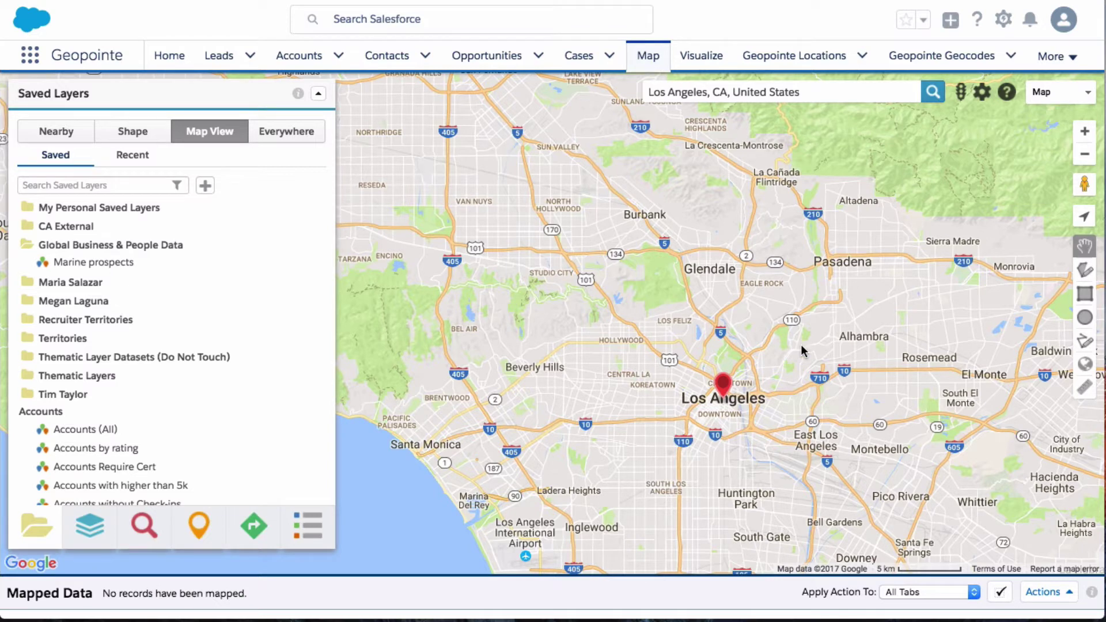
Map all nine accounts from the Accounts (All) saved layer
click(87, 431)
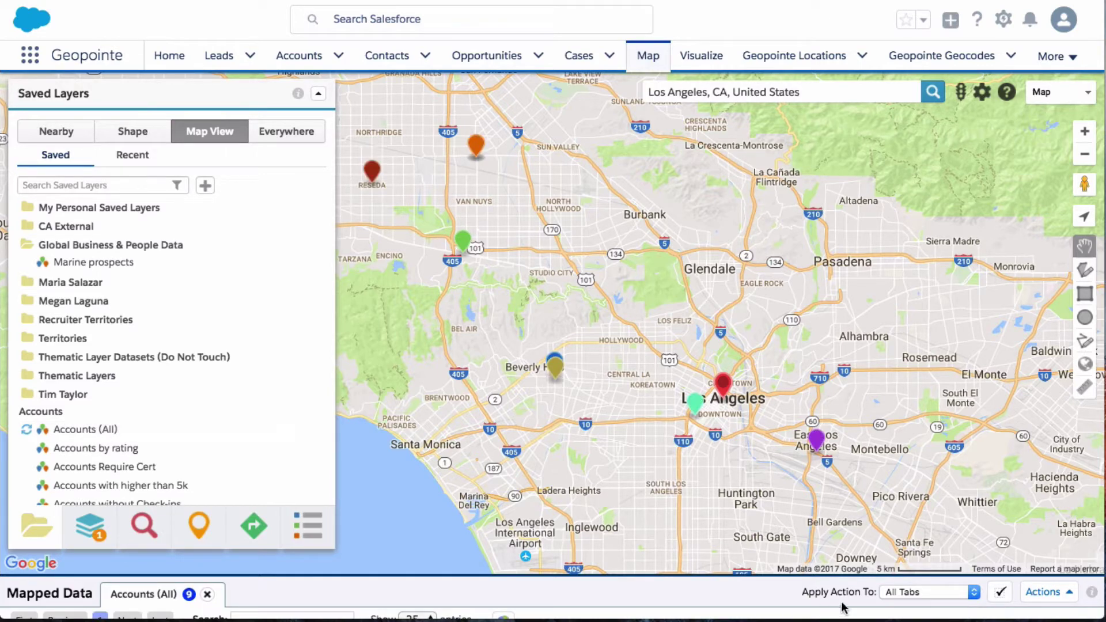
click(1053, 594)
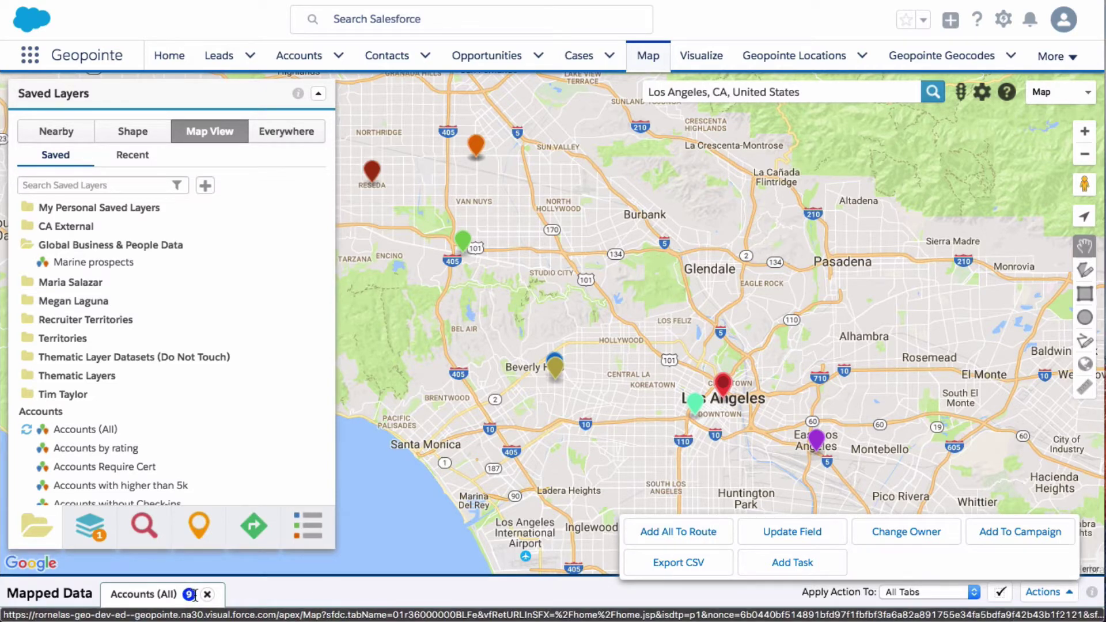
click(627, 484)
Add LA Furniture Store - Flagship Design Center to the current route
mouse_move(817, 445)
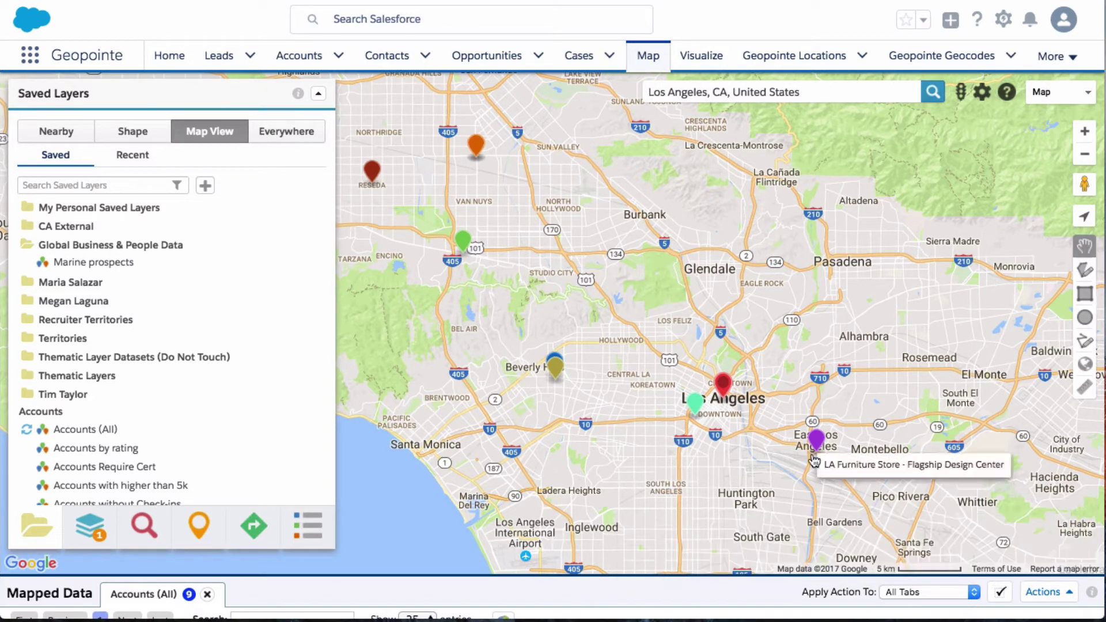
click(817, 443)
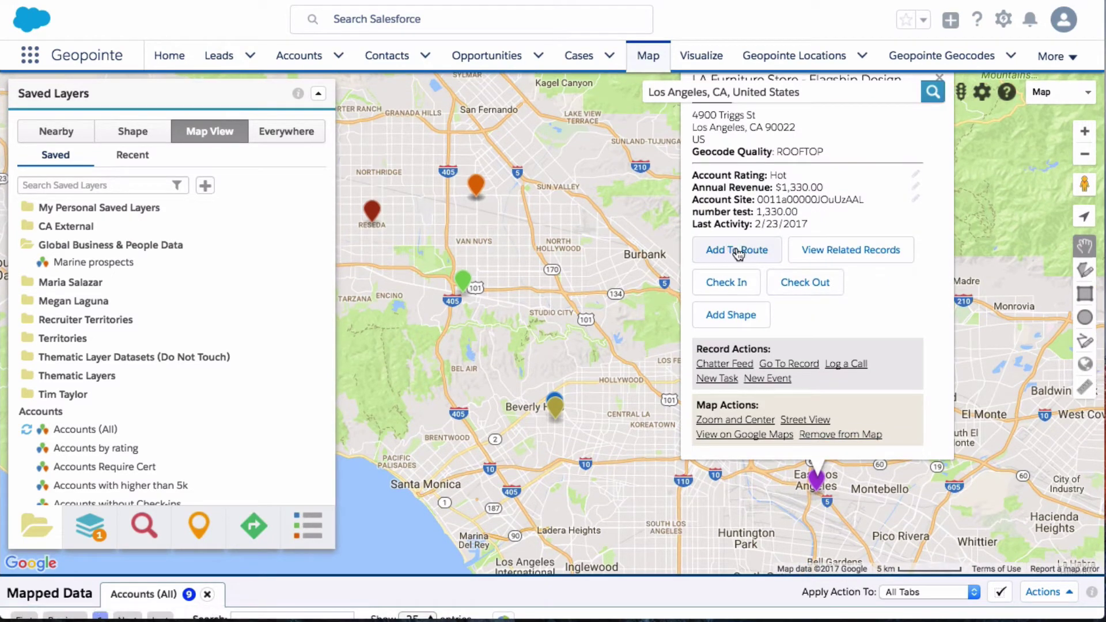
click(744, 253)
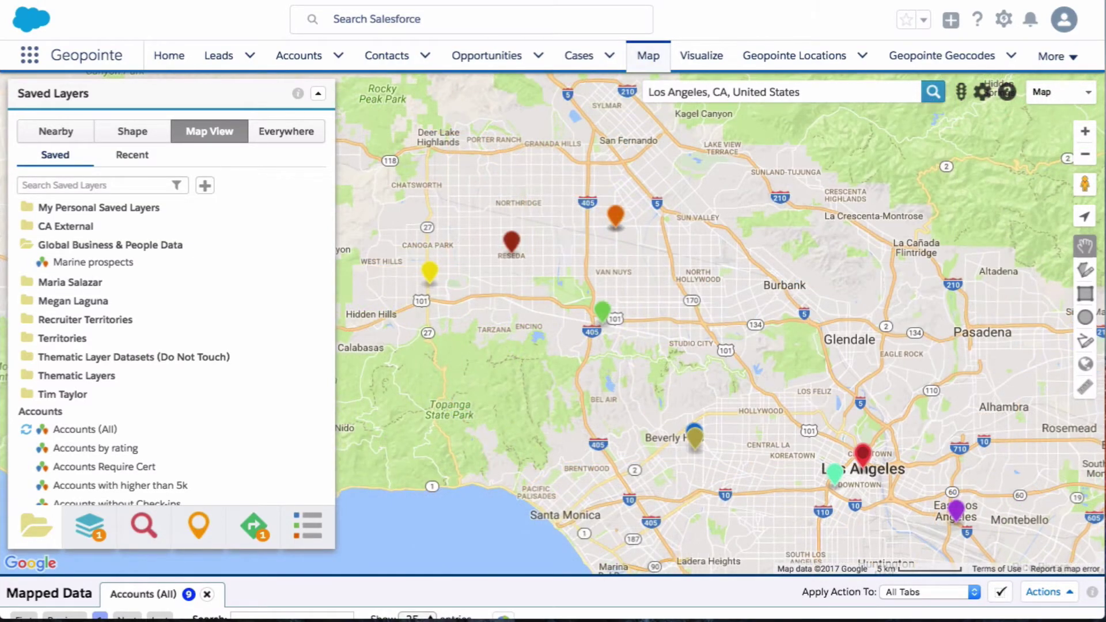
Start a polygon north of Van Nuys, running south past Bel Air to north of Beverly Hills
click(1086, 278)
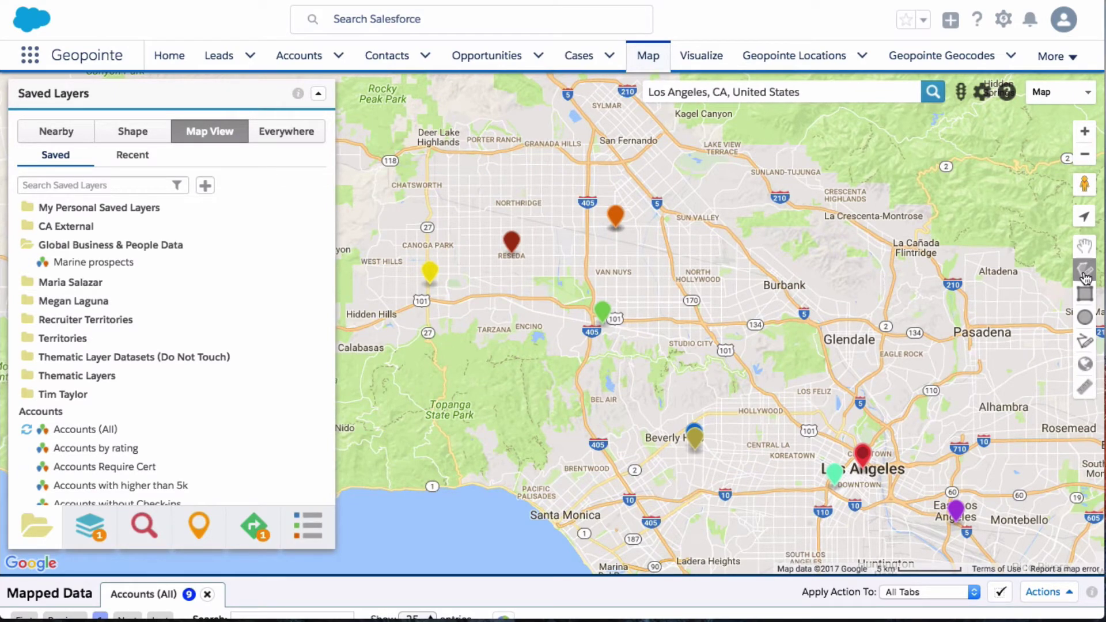
click(567, 195)
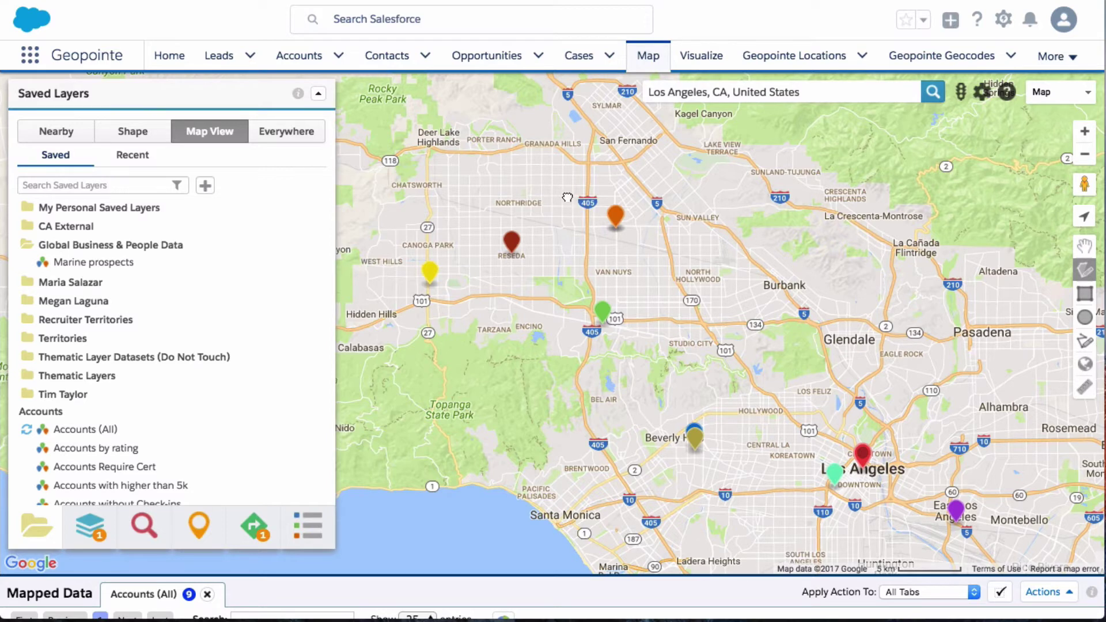
click(648, 195)
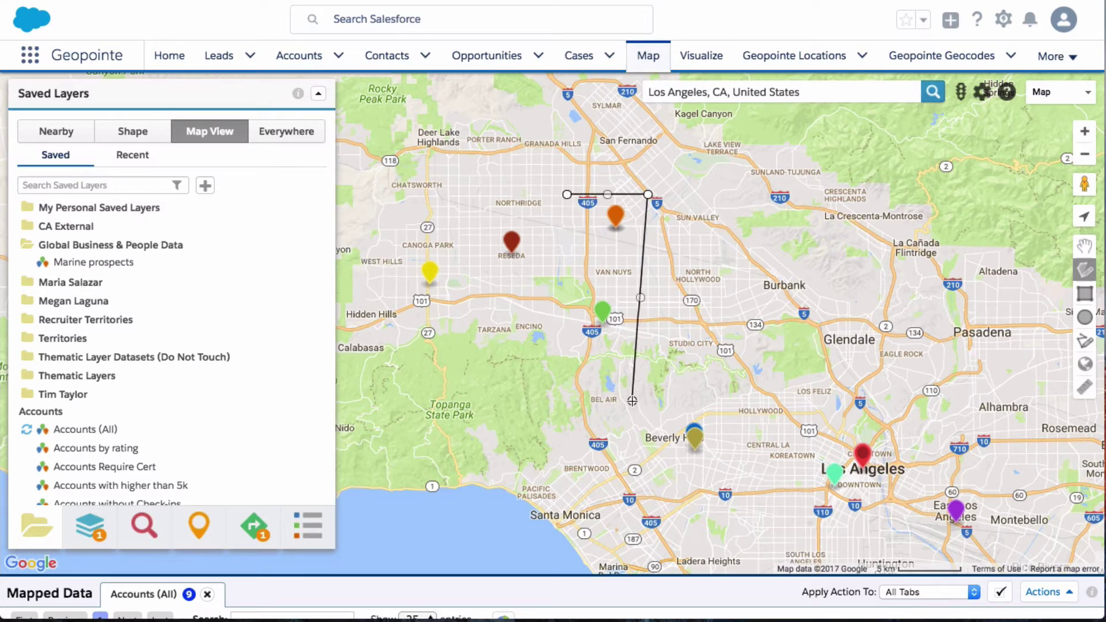
click(633, 400)
click(649, 477)
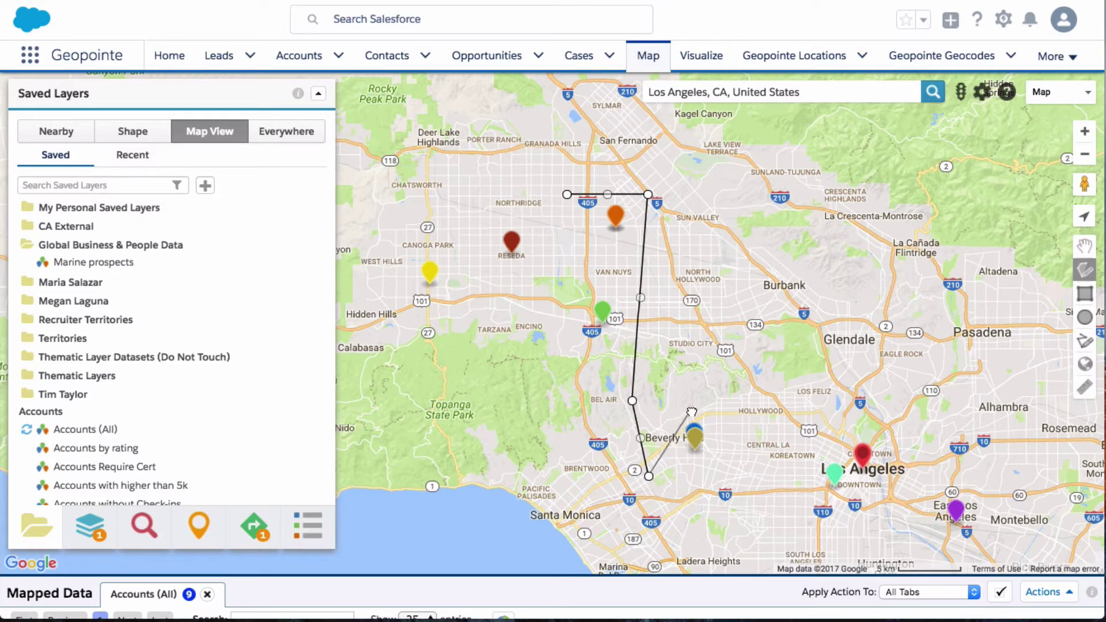
click(692, 410)
Close the polygon via Central LA and Santa Monica, then view its 5-account summary and actions
click(757, 470)
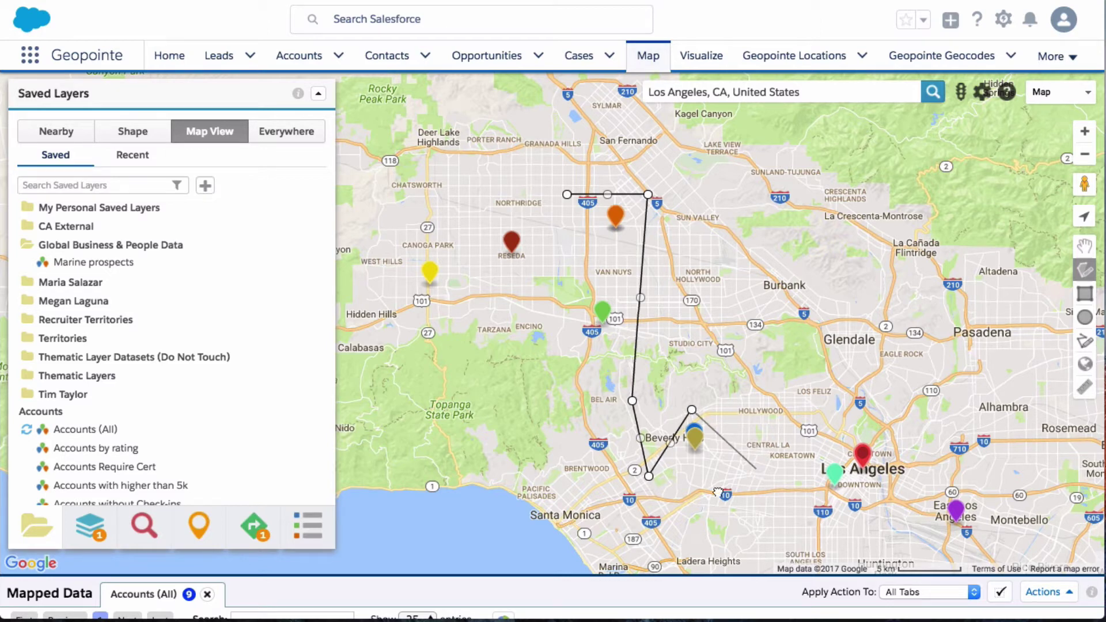
click(599, 500)
click(553, 402)
click(569, 266)
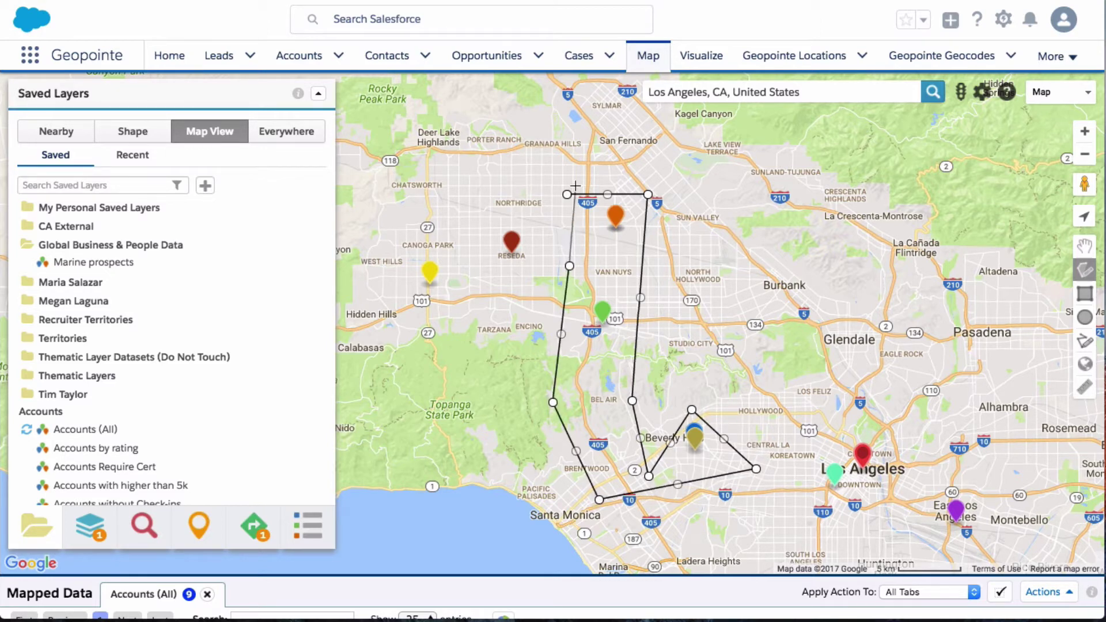
click(568, 195)
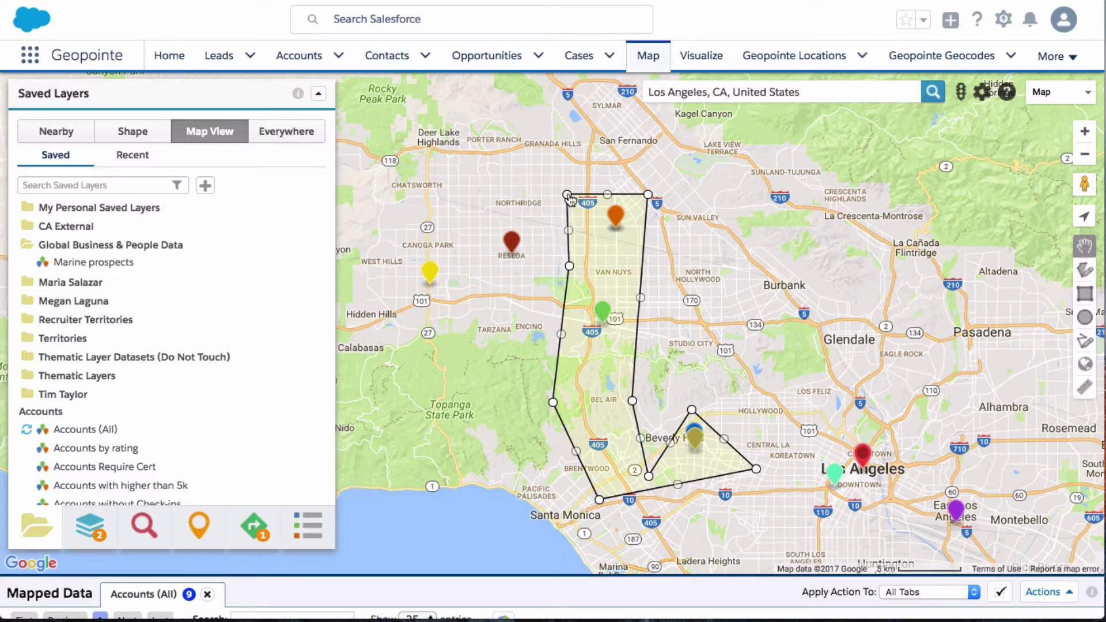
click(603, 249)
click(557, 316)
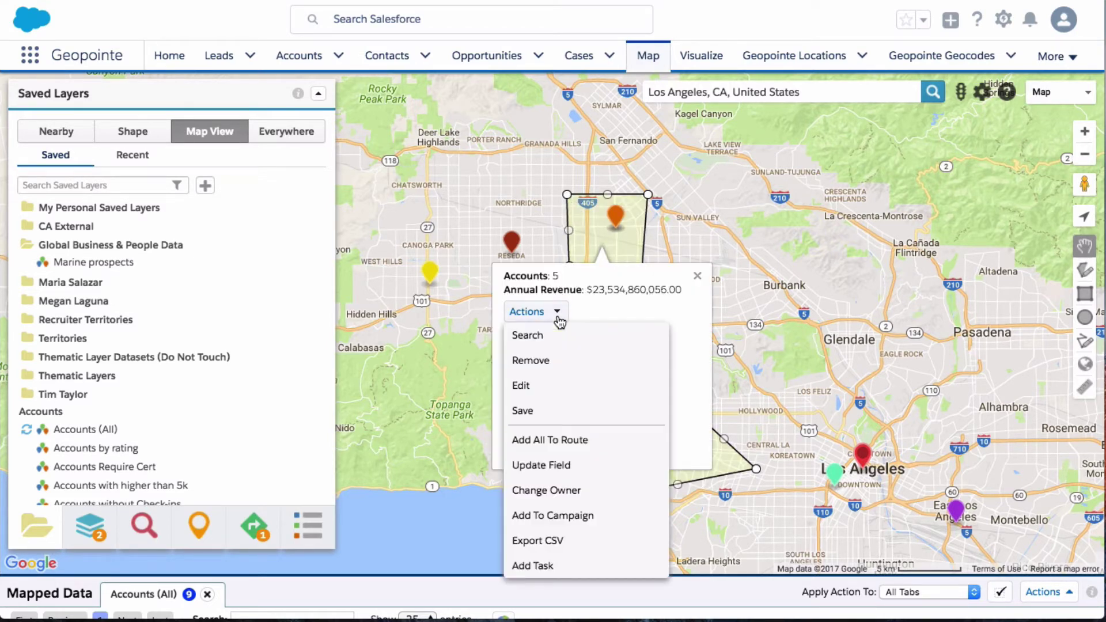
Add all 5 enclosed accounts to the route, making six stops, and close the shape popup
click(576, 441)
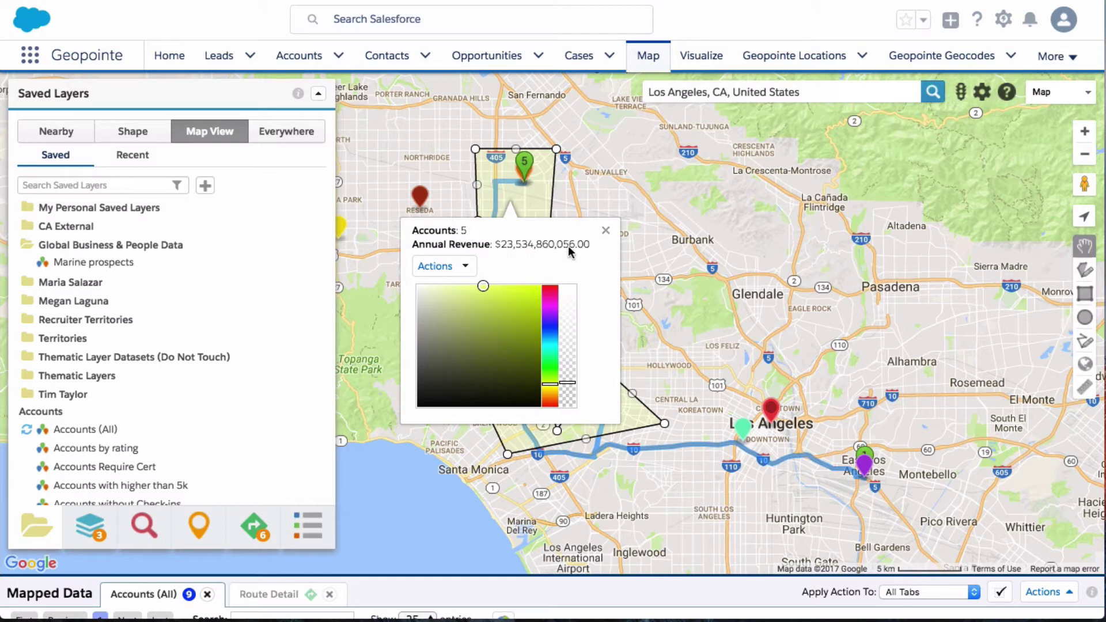
click(606, 236)
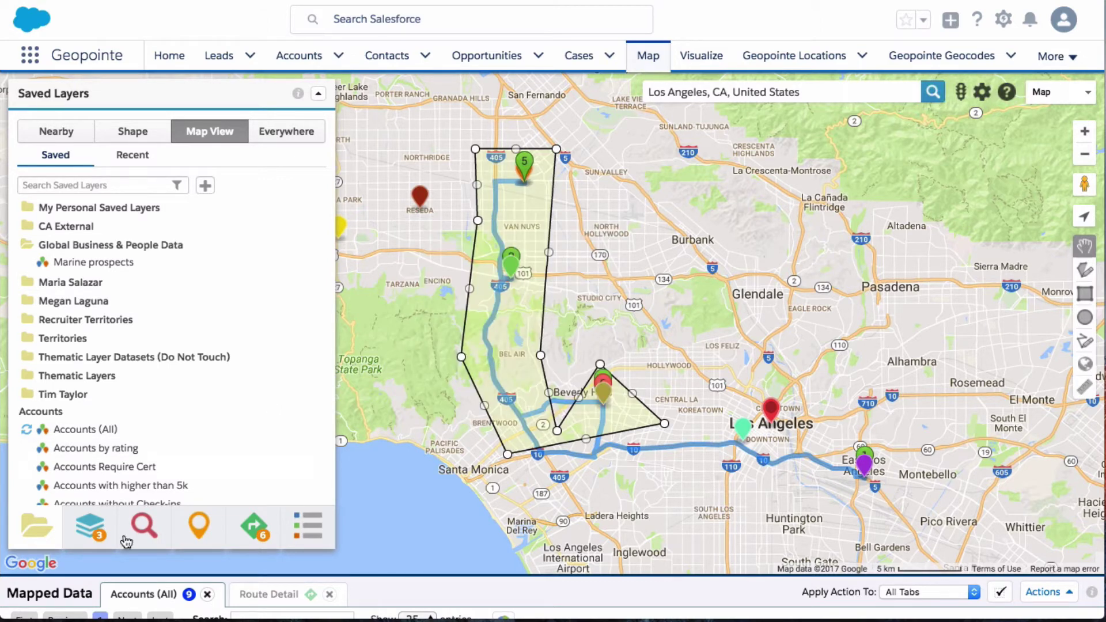
Give Accounts (All) an Annual Revenue-weighted heatmap with markers shown, and open the Woodland Hills store
click(95, 535)
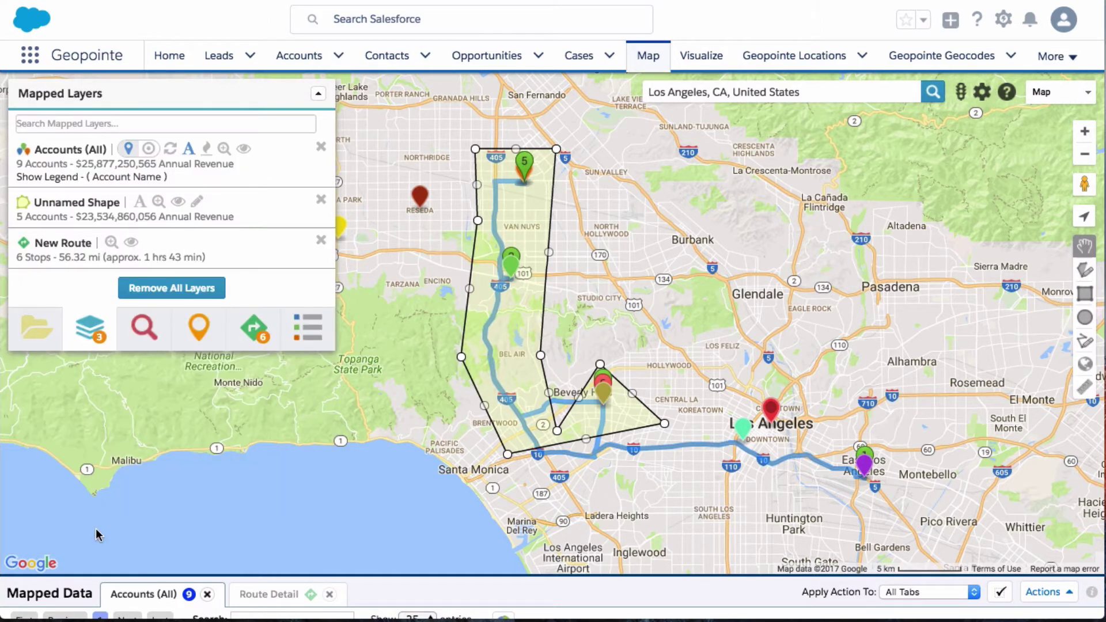
scroll(141, 526, down, 2)
scroll(166, 524, up, 2)
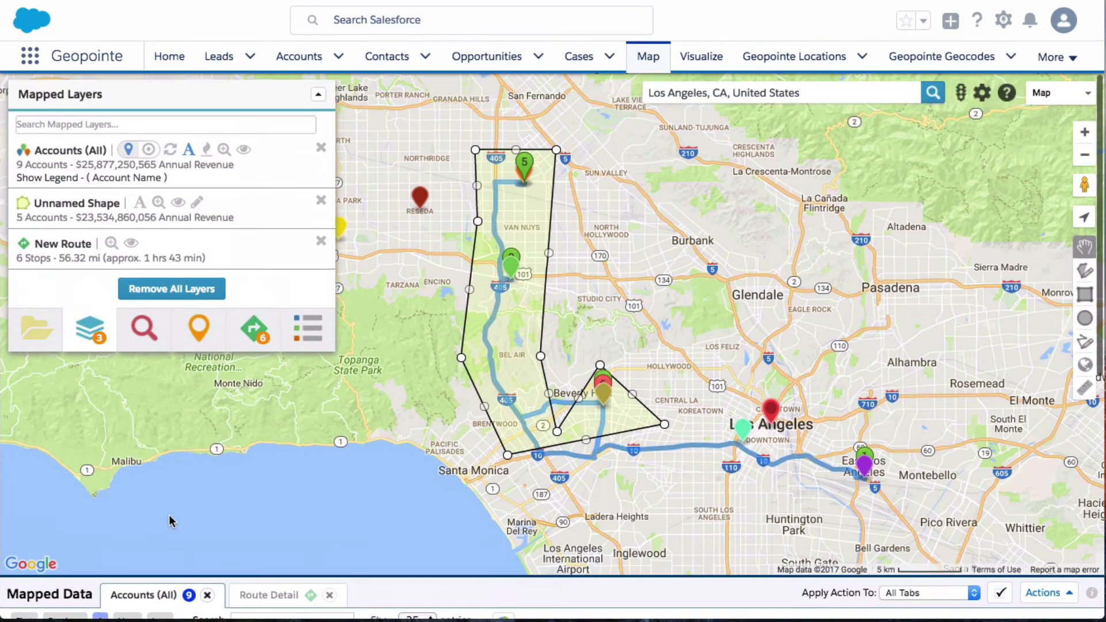
click(207, 151)
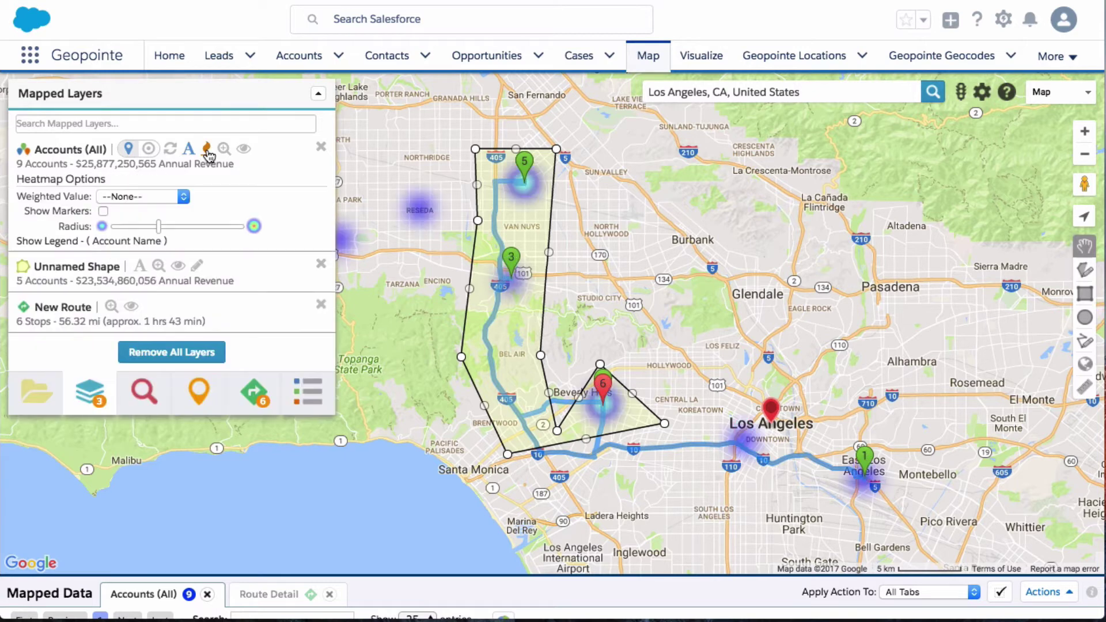
click(181, 198)
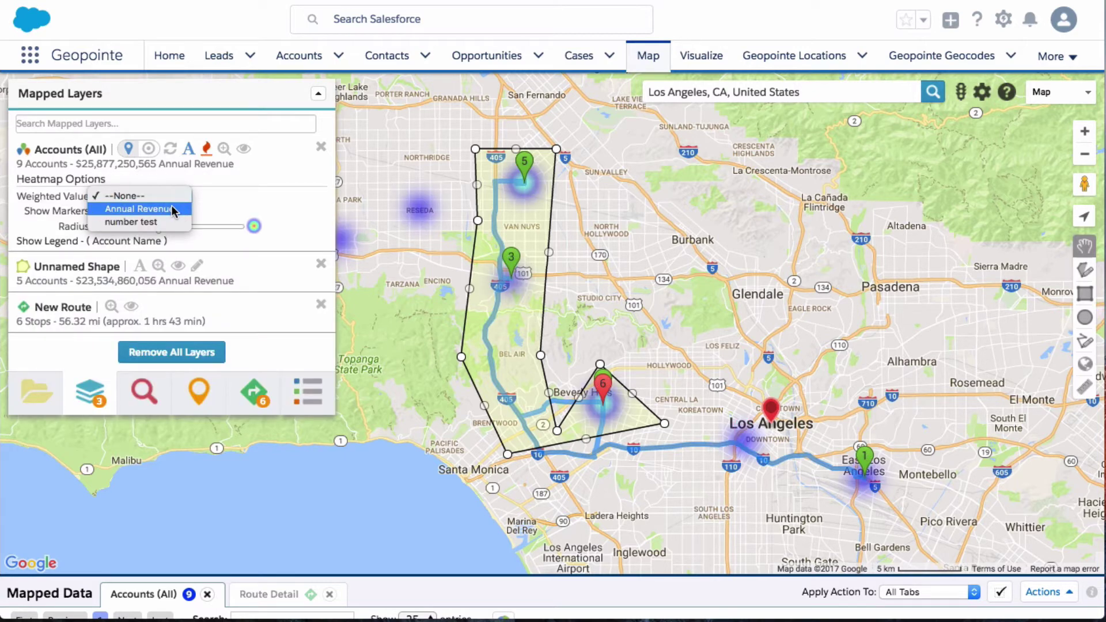
click(173, 209)
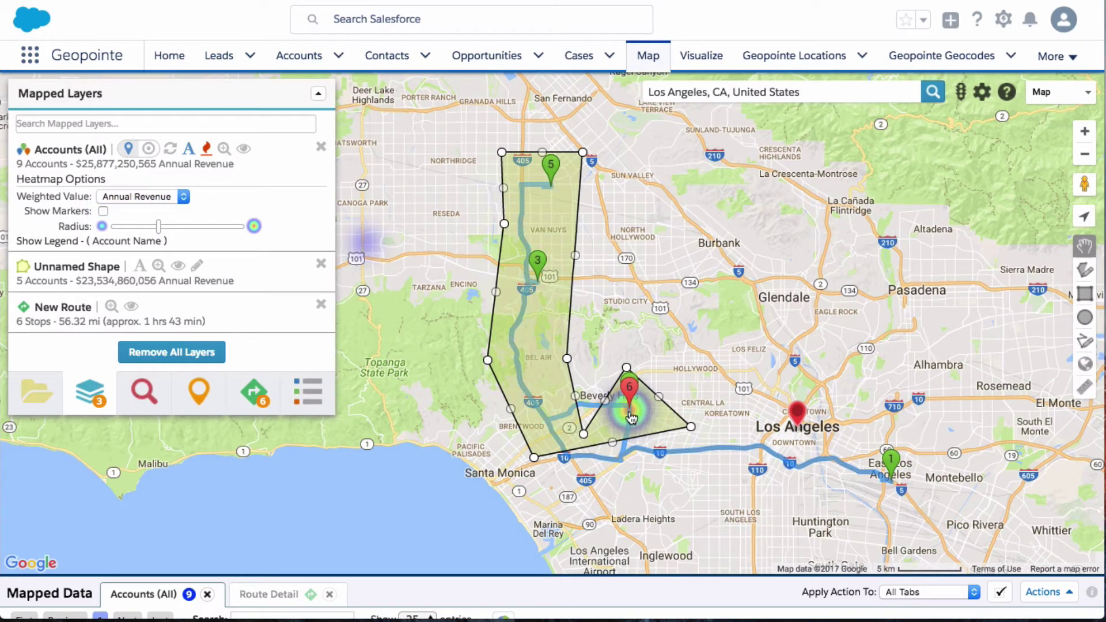
click(103, 211)
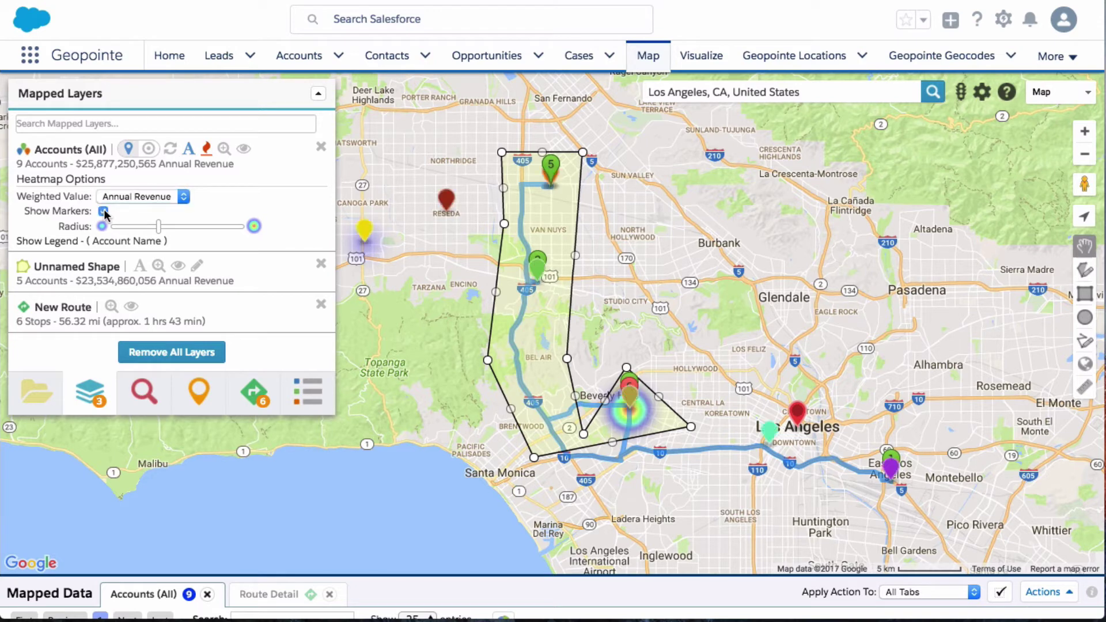
click(366, 232)
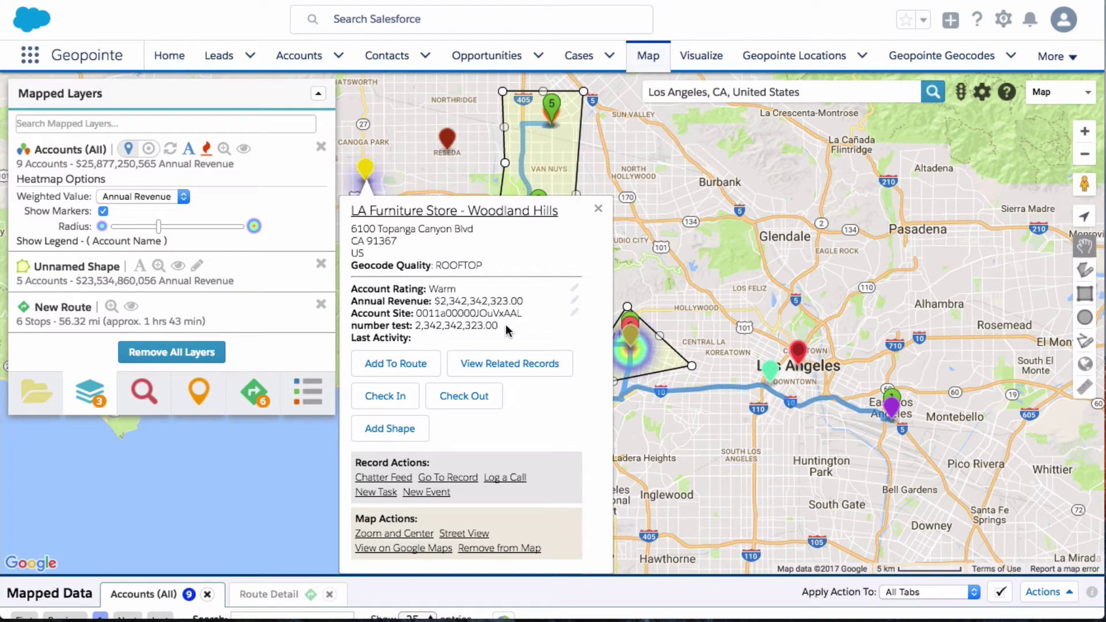
Add LA Furniture Store - Woodland Hills to the route, making 7 stops totalling 80.32 mi
click(403, 364)
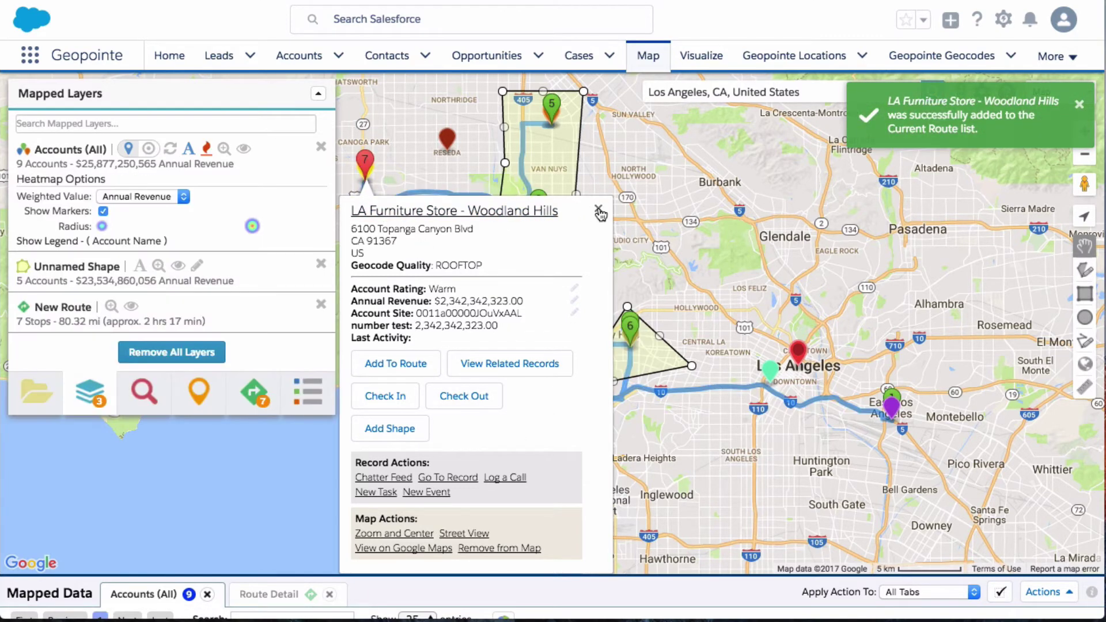
click(599, 210)
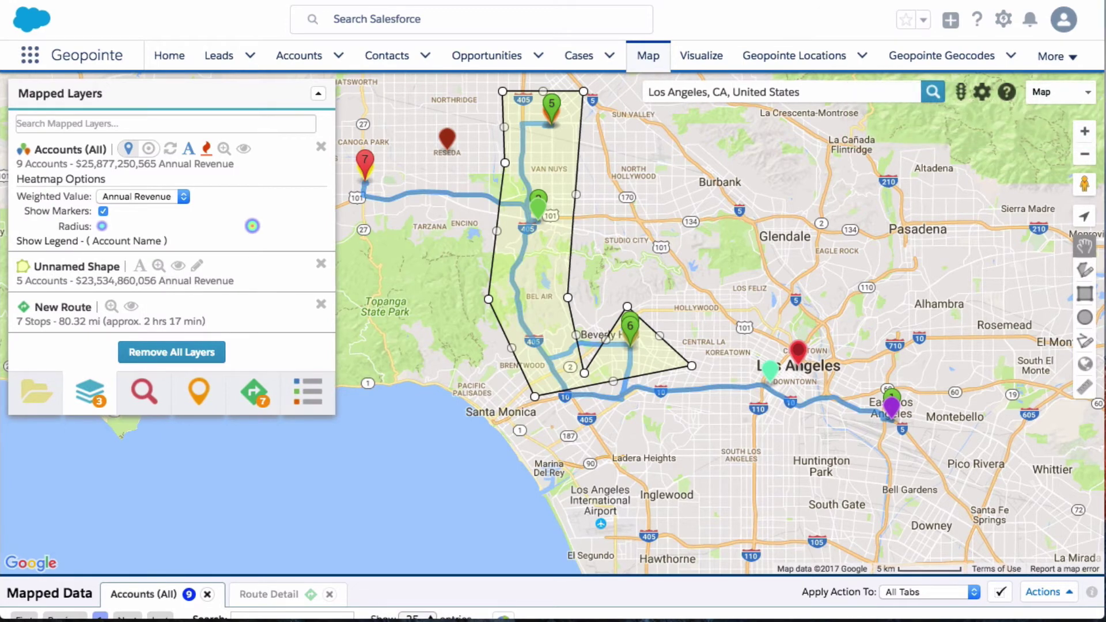
Optimize the 7-stop route by Distance, cutting it to 49.99 mi, and start saving it
click(256, 402)
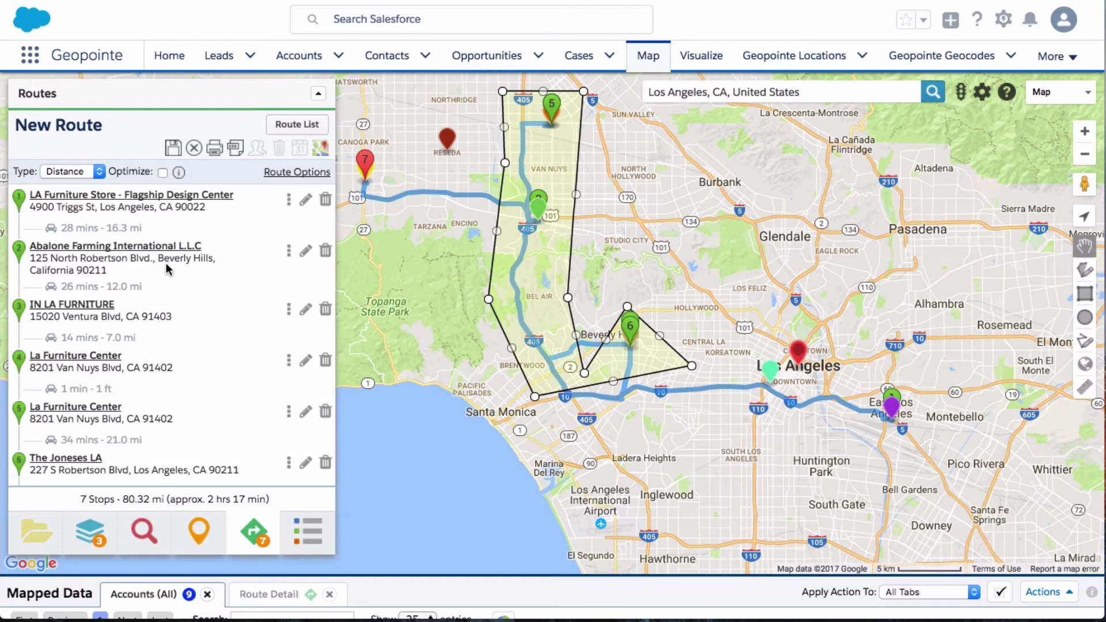
click(163, 172)
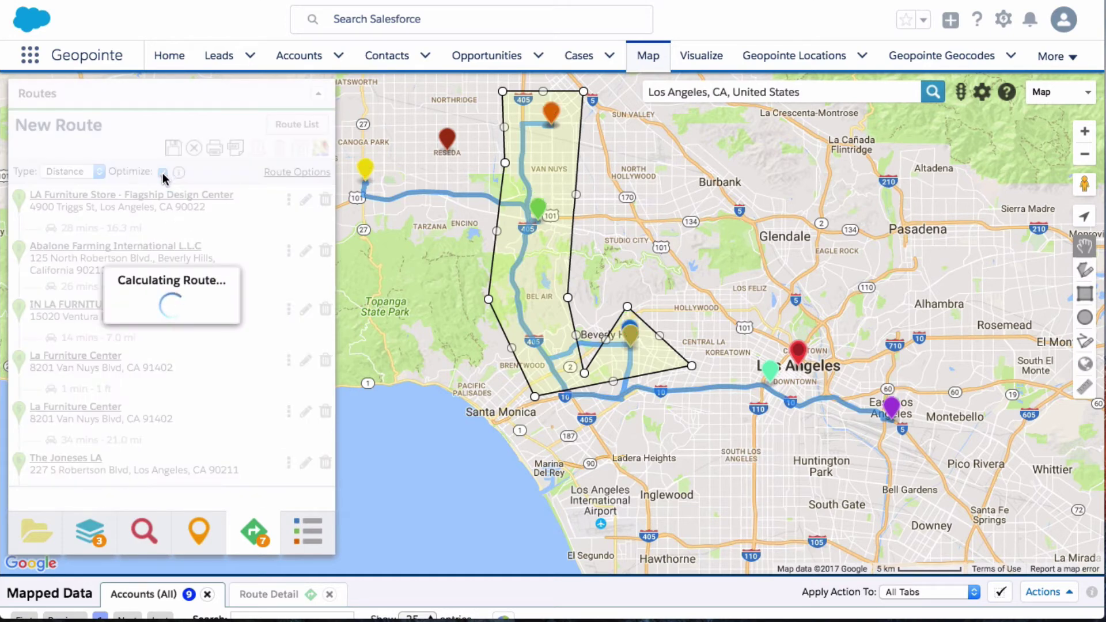
click(98, 173)
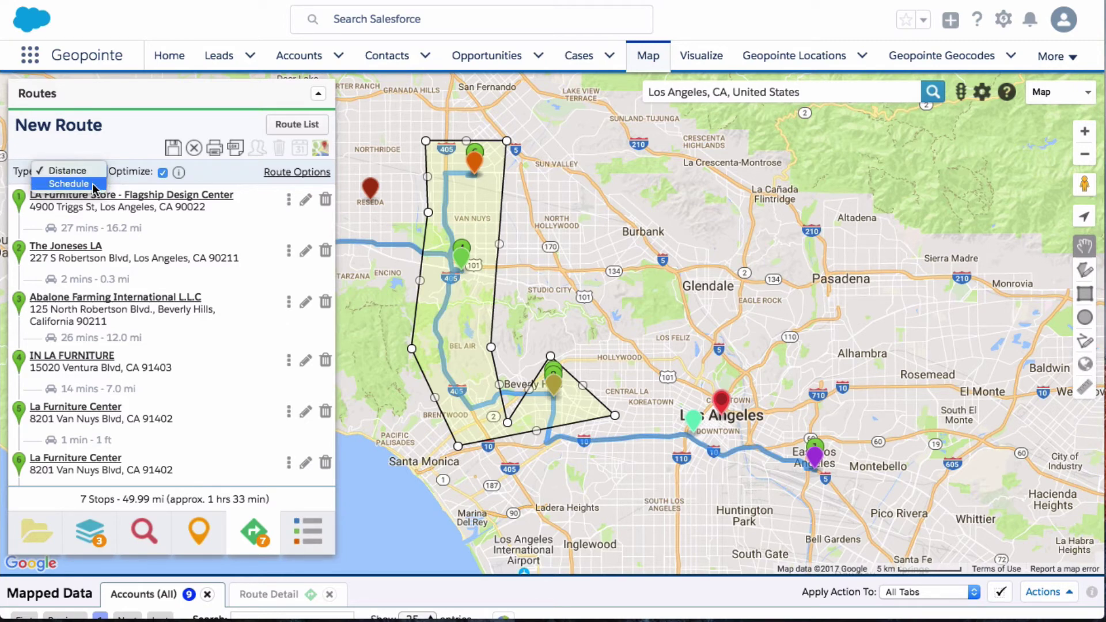
click(133, 187)
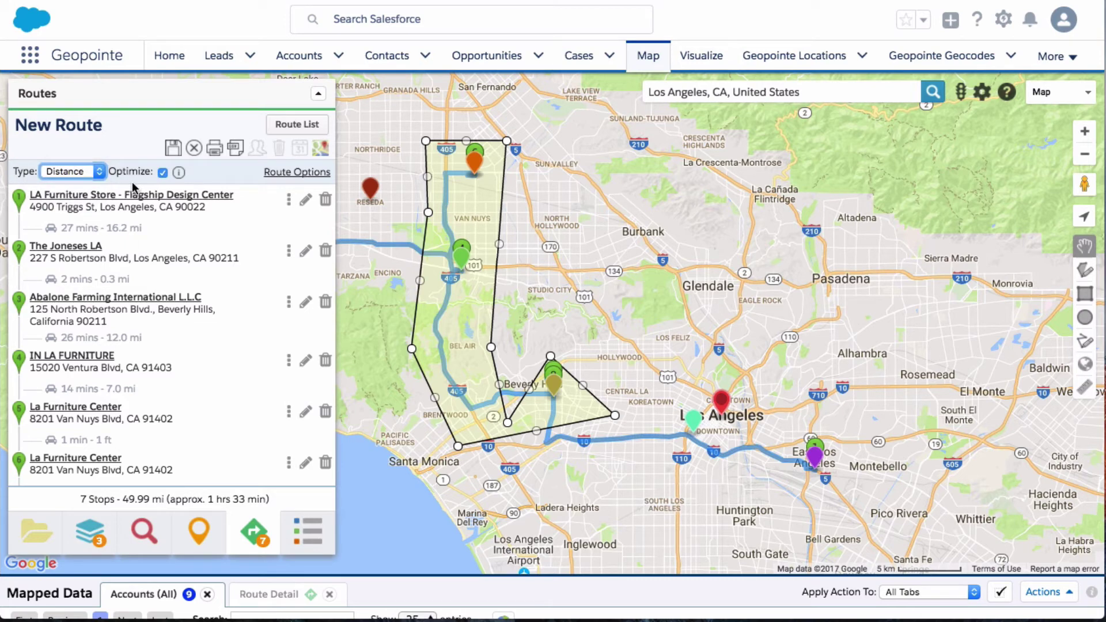
click(219, 175)
click(174, 149)
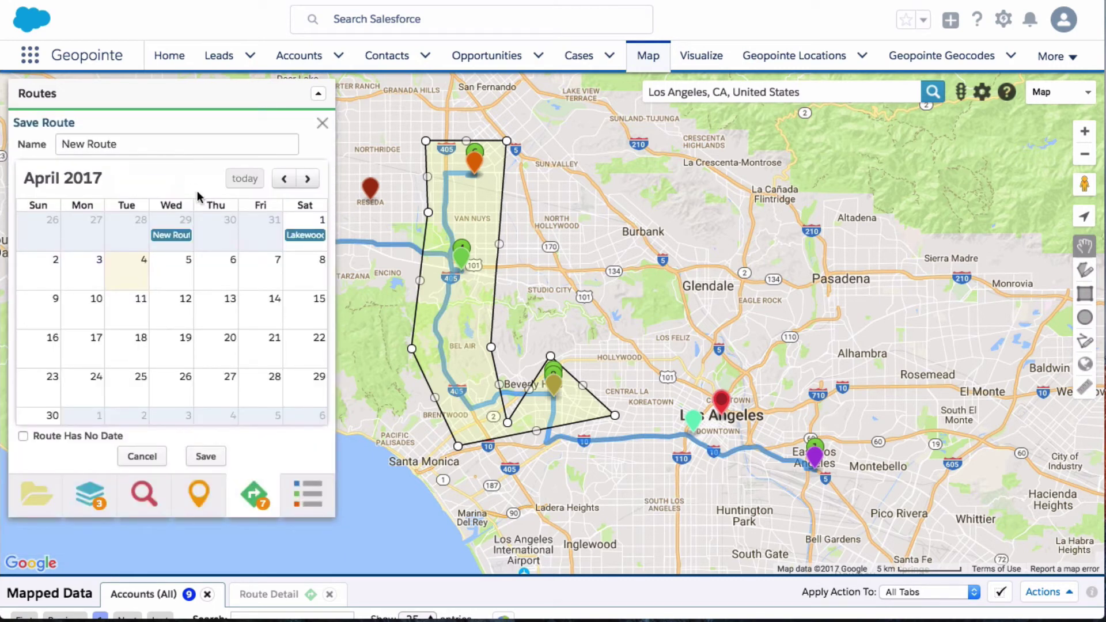
Save the route as 'North LA' dated April 14, 2017
click(264, 312)
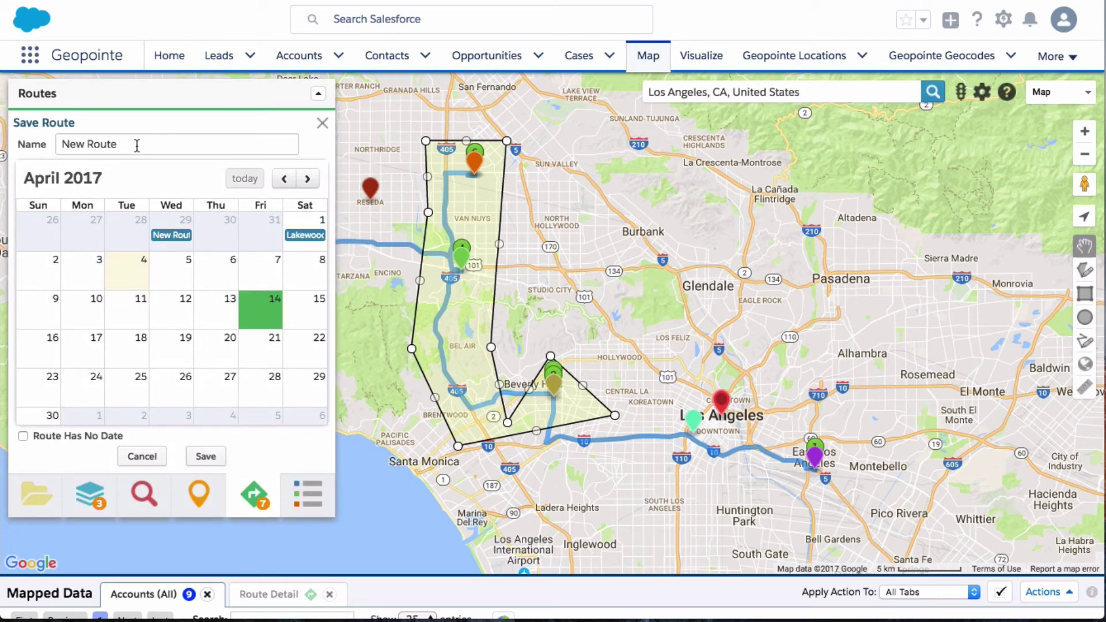
drag(136, 146, 39, 143)
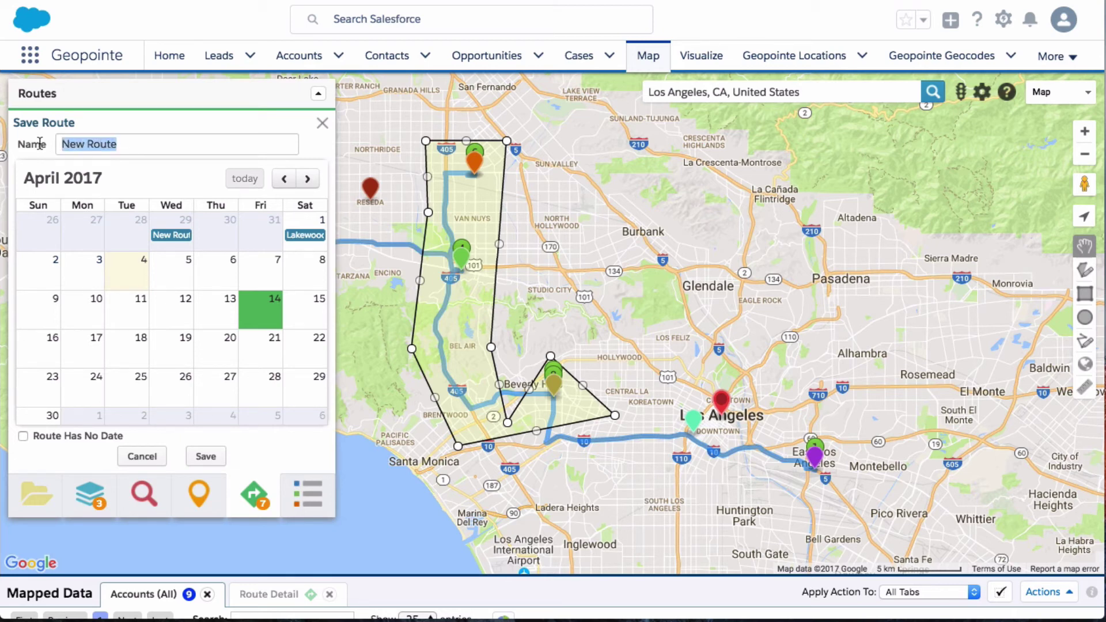
text(North L)
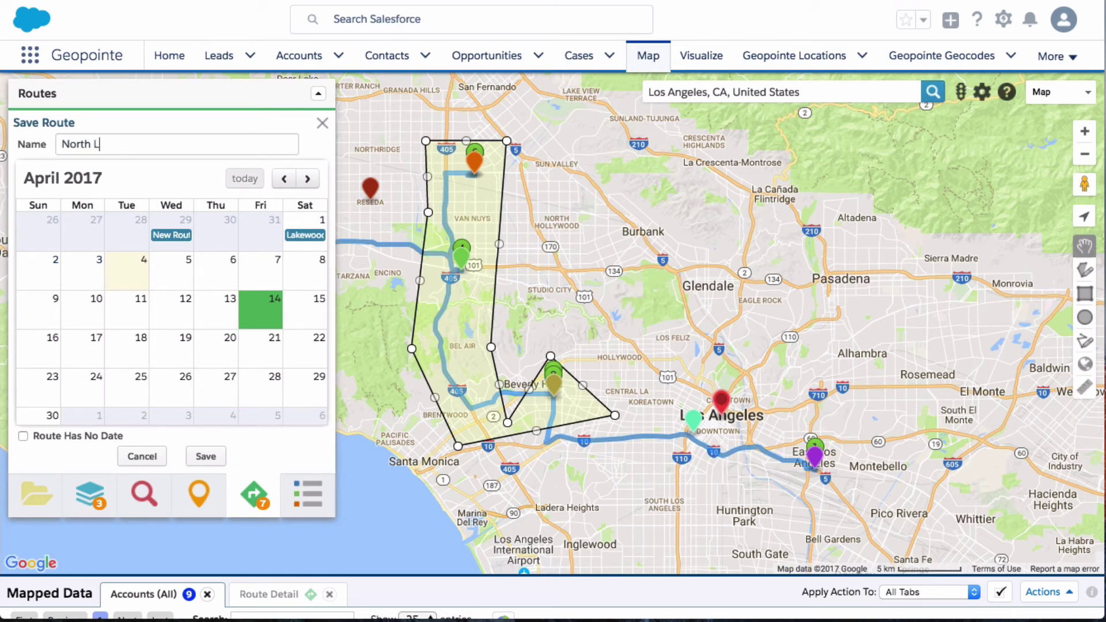
text(A)
click(213, 463)
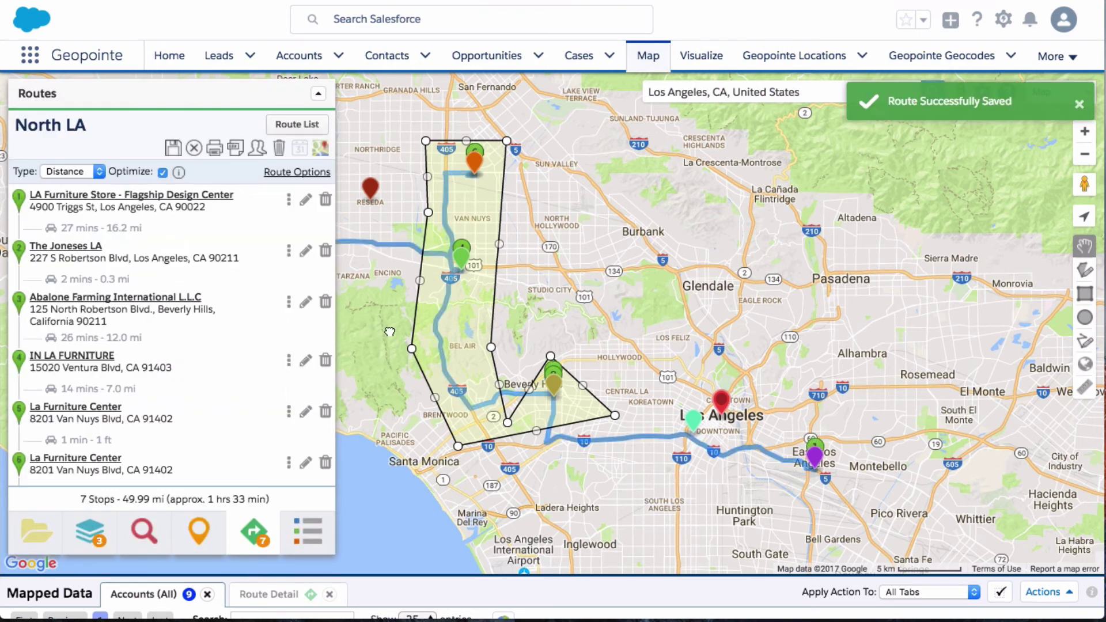
drag(390, 332, 480, 346)
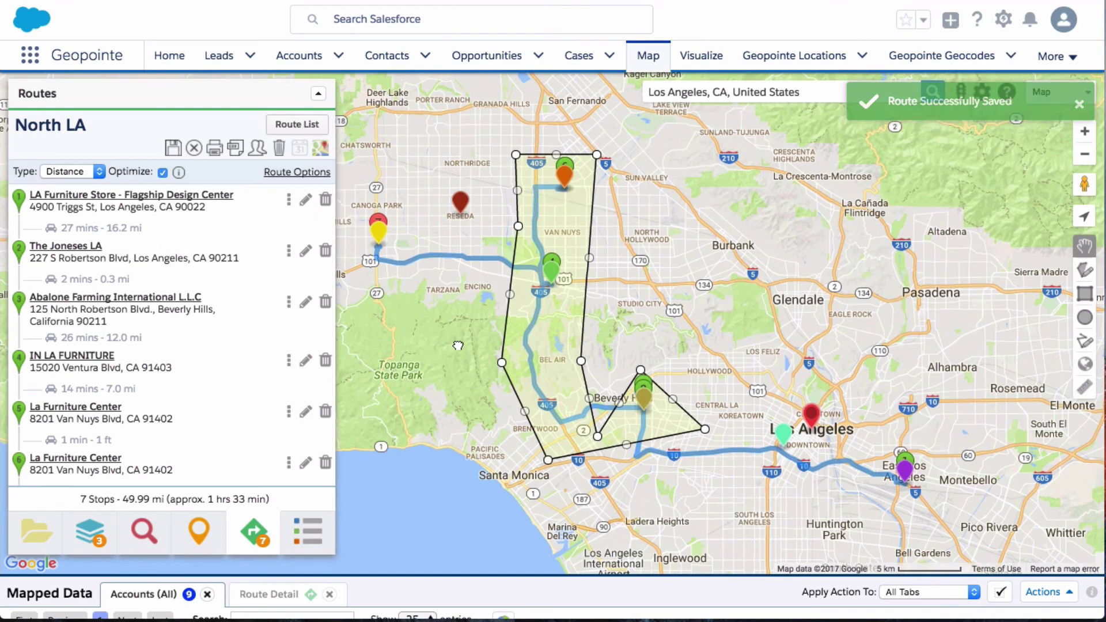
View the saved routes By Month, showing Lakewood and North LA for April 2017
click(305, 128)
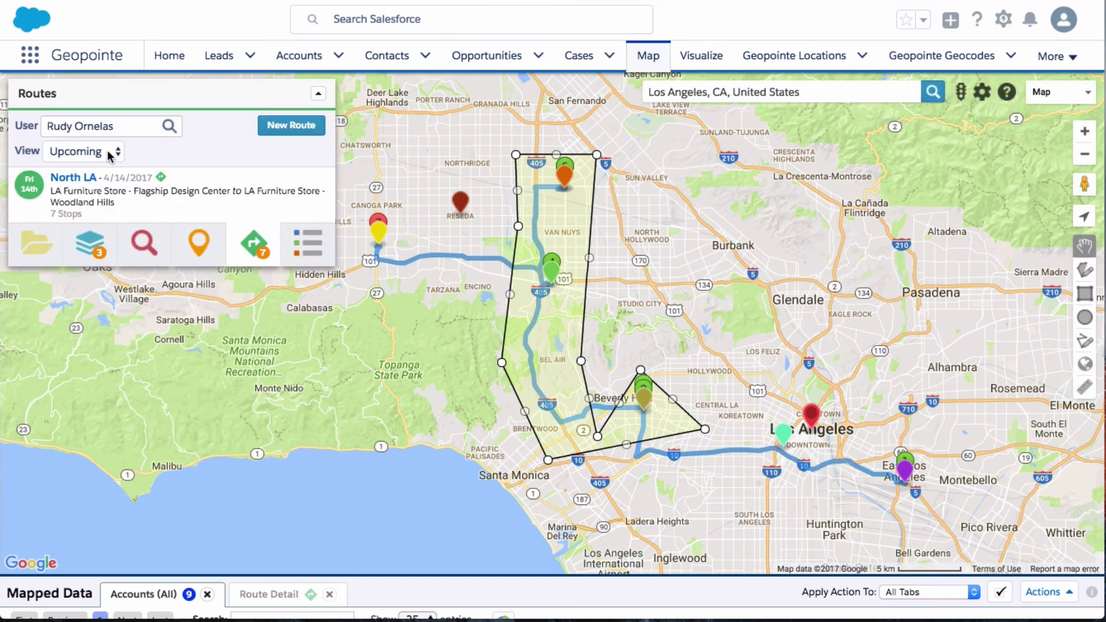
click(117, 154)
click(98, 153)
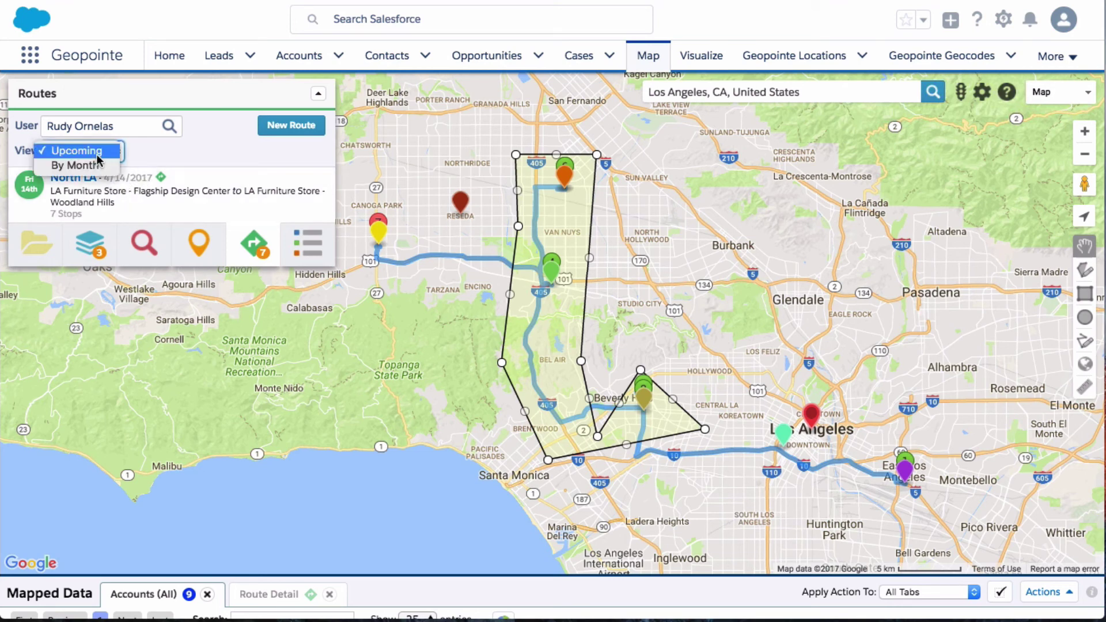
click(86, 168)
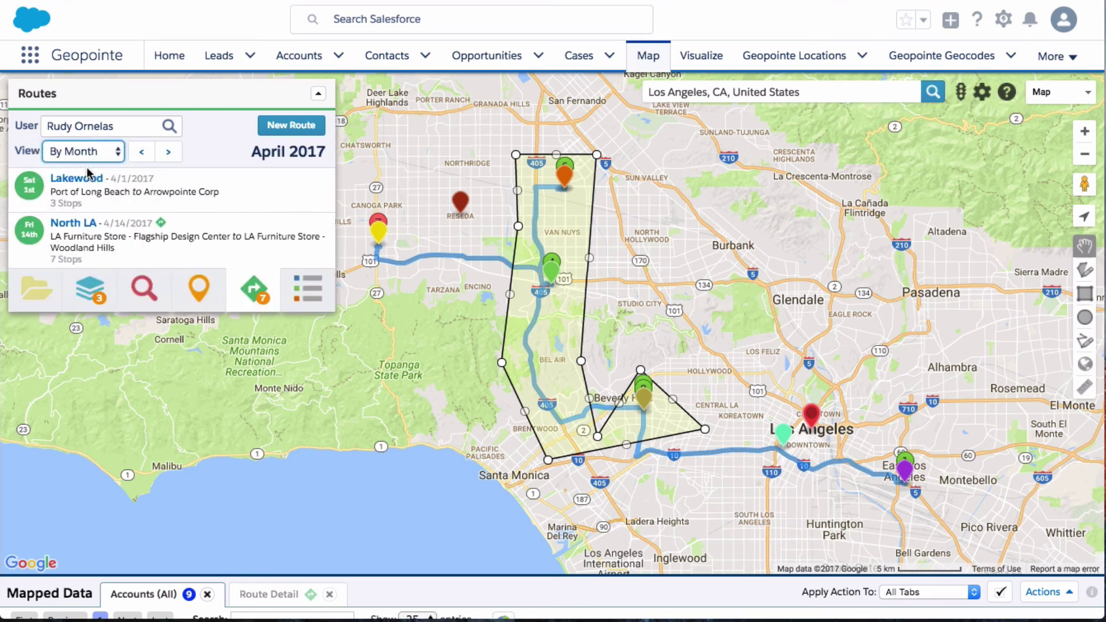